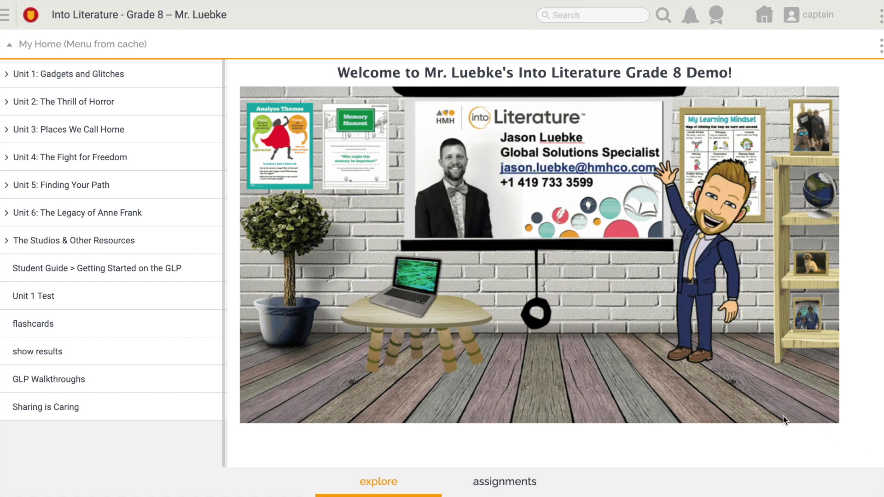
Show the My Assignments list for the Into Literature course
mouse_move(418, 495)
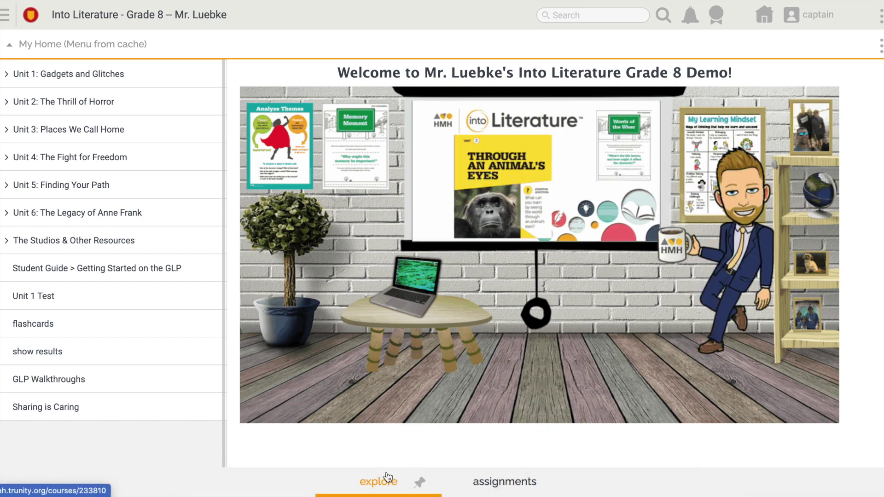
click(492, 483)
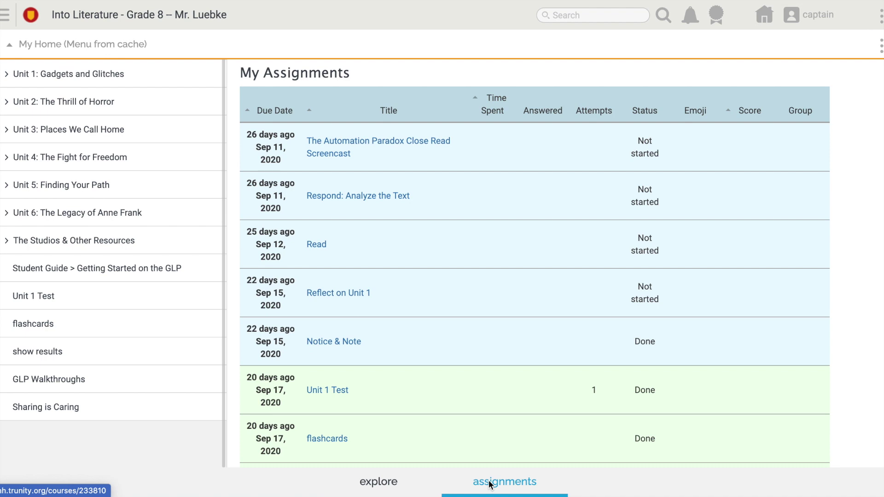
Look through My Assignments, then reverse the sort order of the Due Date column
scroll(444, 223, down, 3)
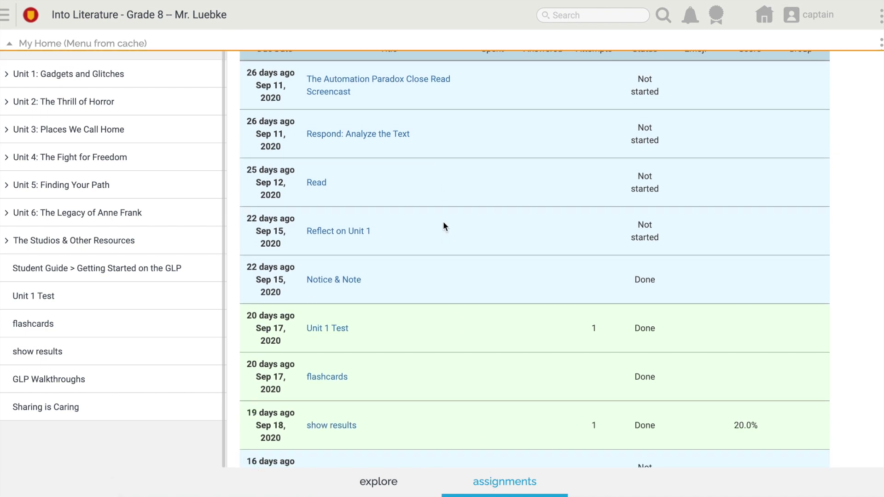
scroll(444, 224, down, 2)
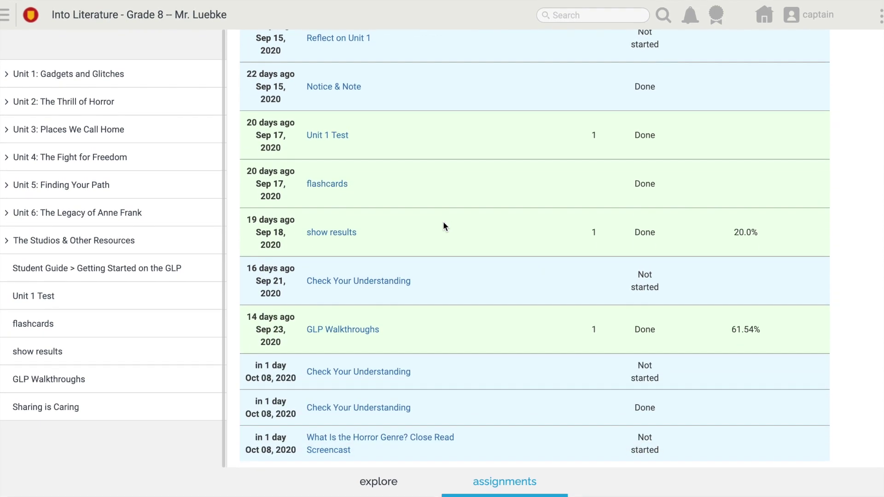
scroll(444, 225, up, 1)
scroll(443, 225, up, 5)
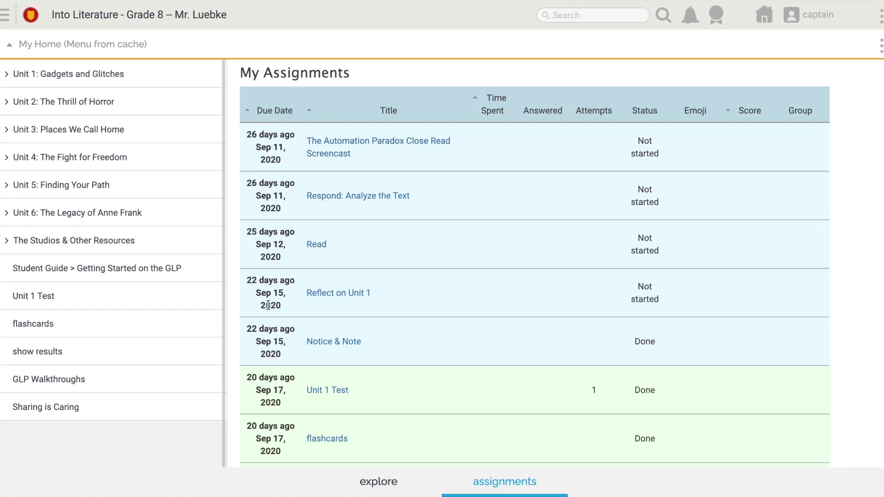
click(246, 112)
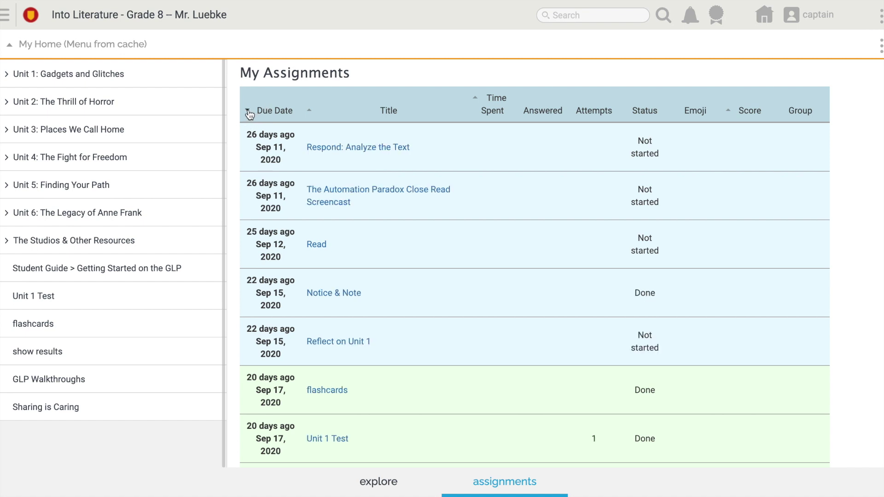
Sort the assignments by Due Date descending so the Oct 08 items come first
click(248, 112)
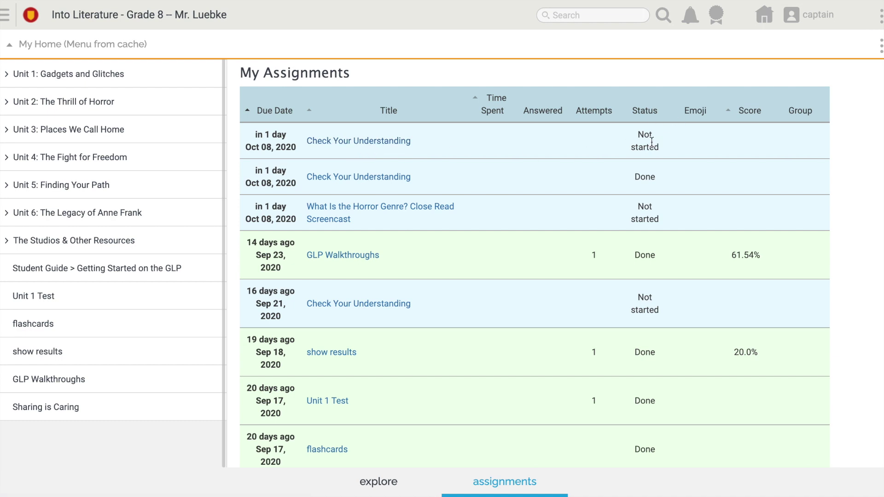
Open the Oct 08 Check Your Understanding assignment for Lesson 1: My Favorite Chaperone
click(321, 143)
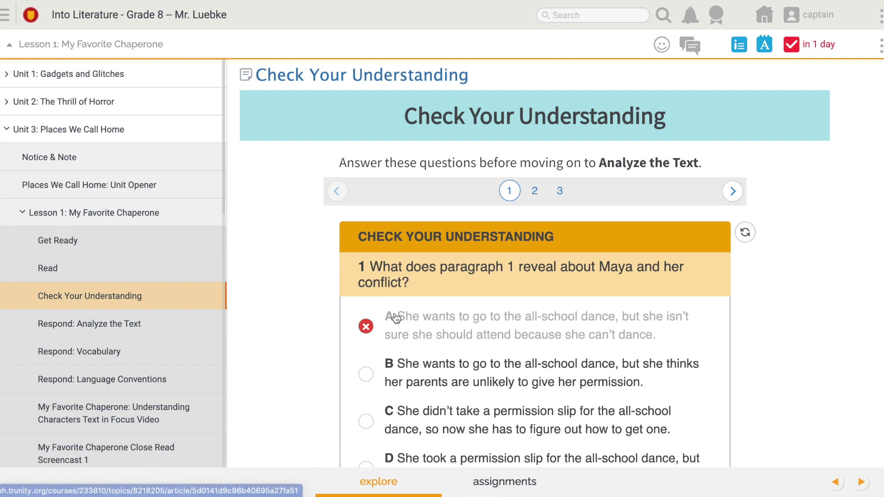
scroll(393, 318, down, 3)
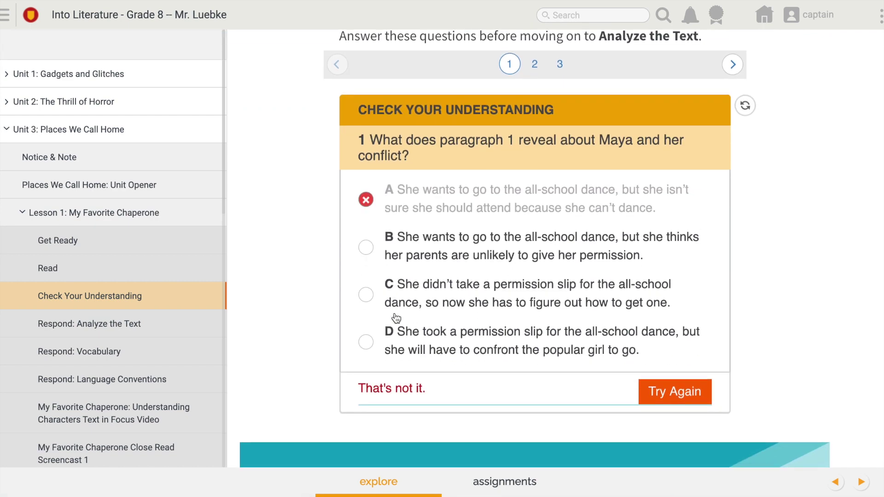
scroll(395, 318, up, 2)
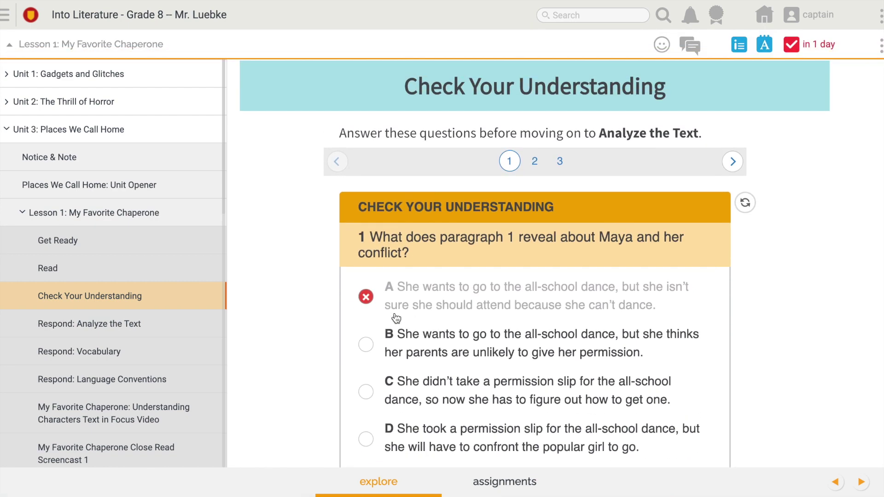
scroll(396, 318, down, 2)
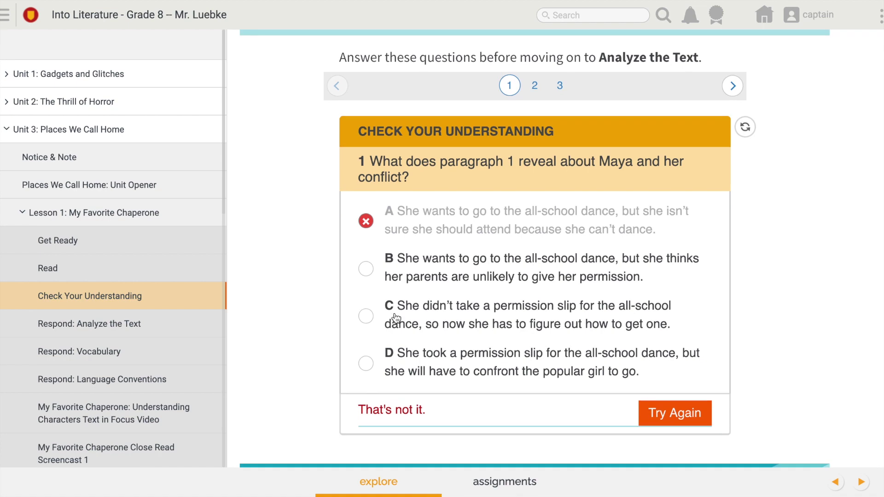
scroll(396, 317, up, 2)
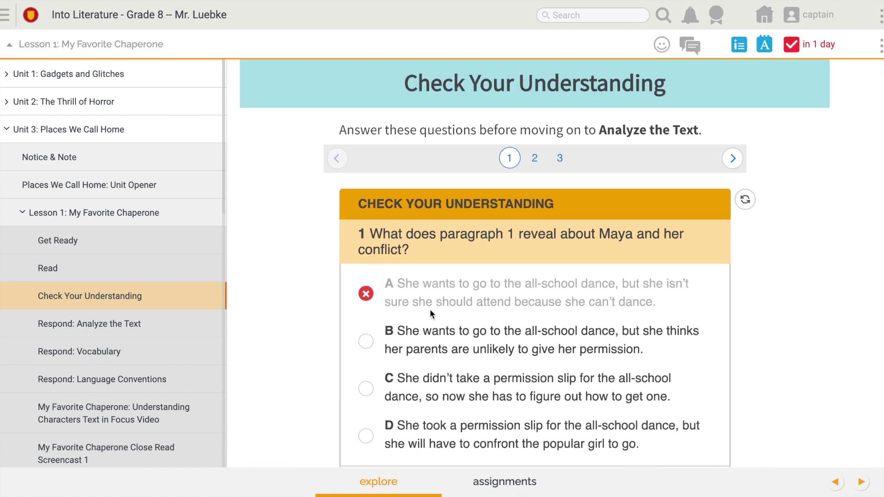
Reset question 1 to clear its earlier answer
click(745, 203)
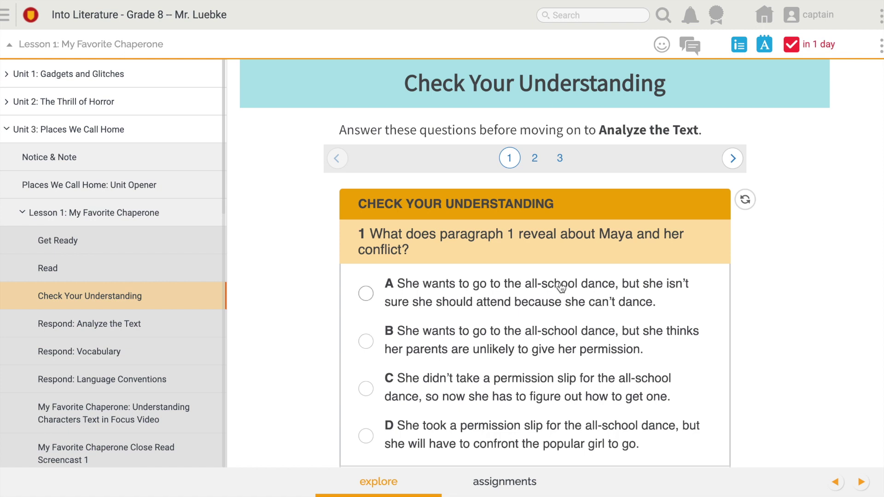
scroll(556, 280, down, 1)
scroll(556, 280, up, 2)
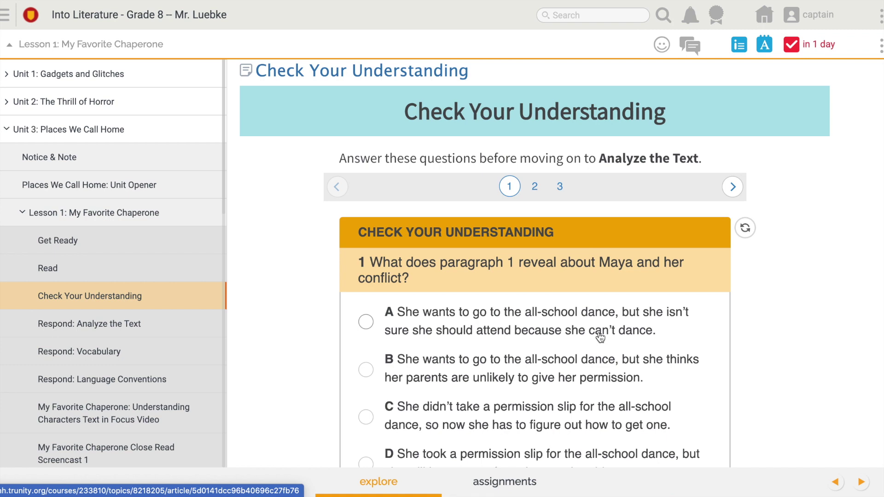
Read and close the assignment directions, then choose answer A for question 1
click(740, 47)
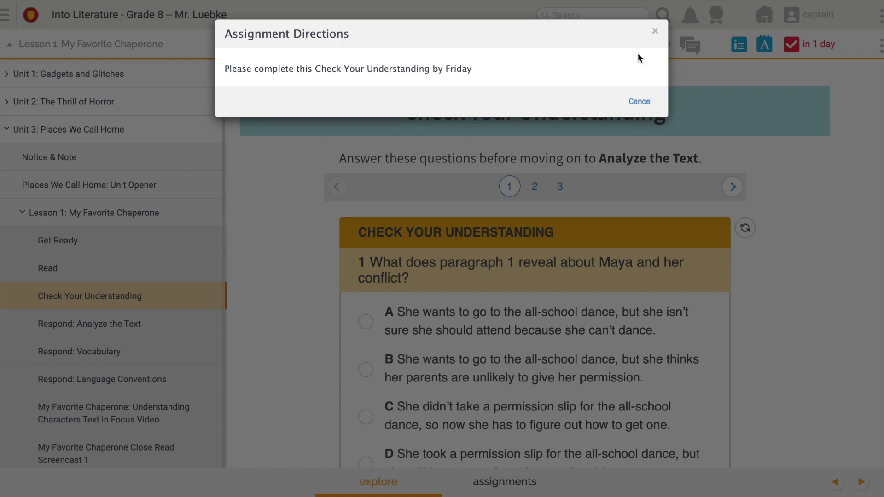
click(654, 33)
scroll(441, 279, down, 2)
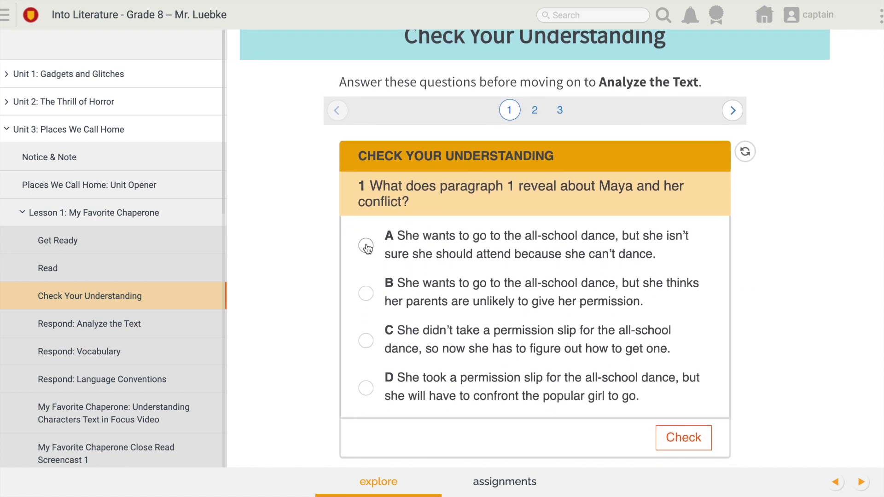
click(367, 247)
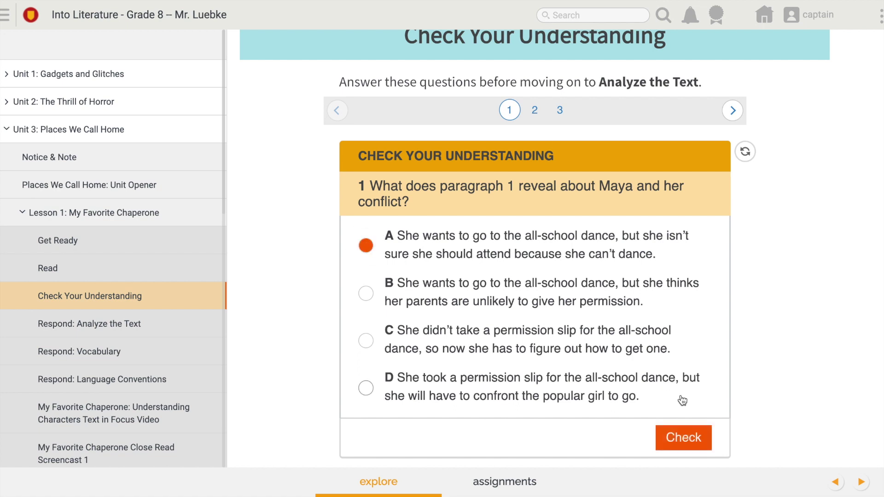
Check question 1 answers A and C (both wrong), confirm B is correct, then go to question 2
click(685, 446)
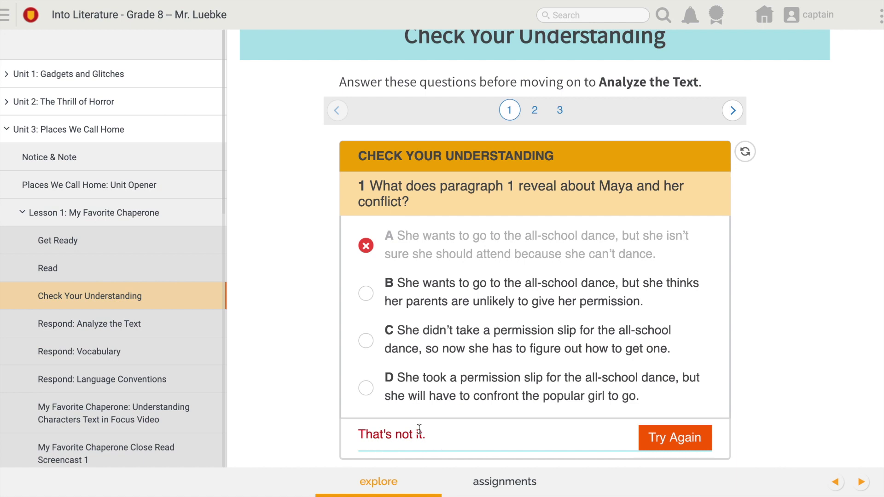
click(661, 437)
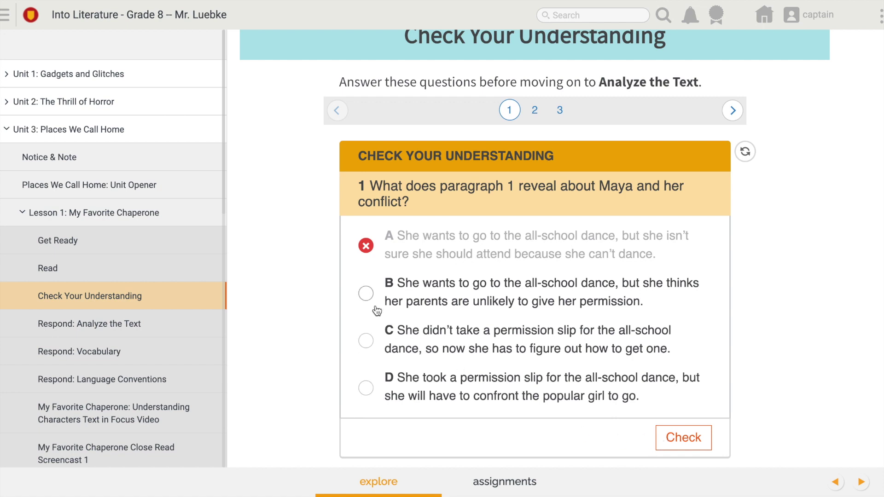
click(366, 340)
click(694, 440)
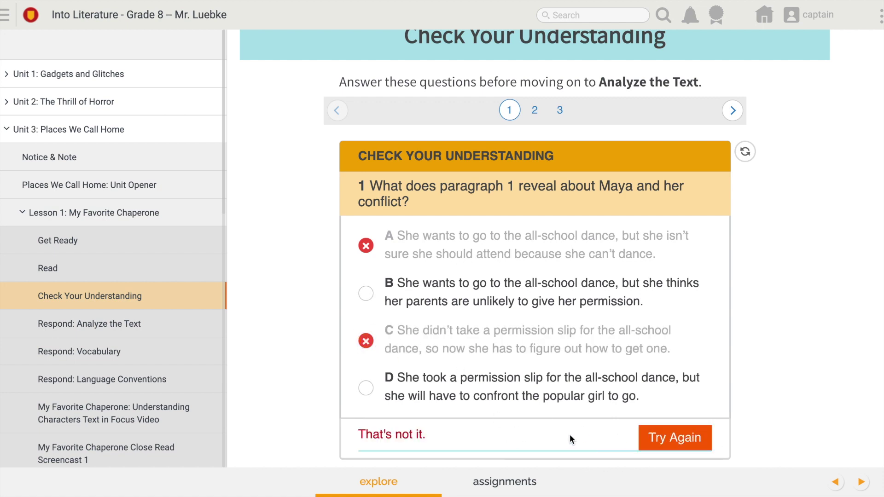
click(657, 438)
click(365, 293)
click(682, 435)
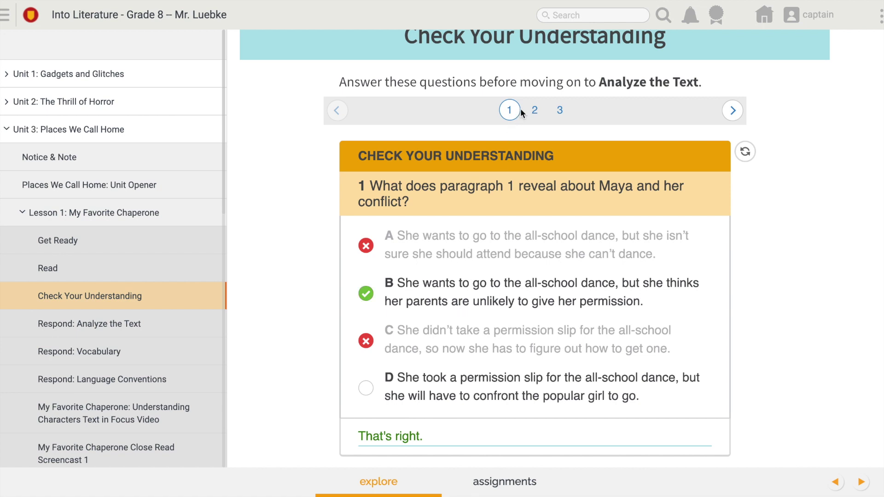
click(540, 113)
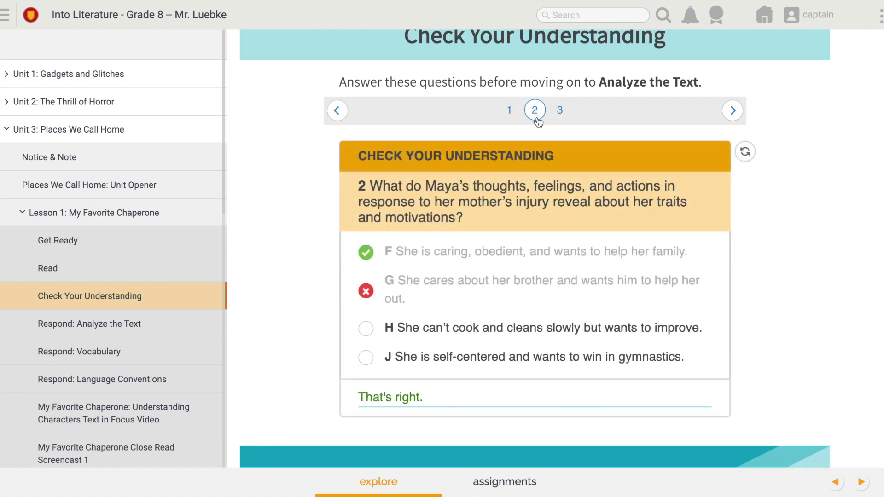
On question 3, check answer B (wrong), retry, and confirm answer C is correct
click(560, 113)
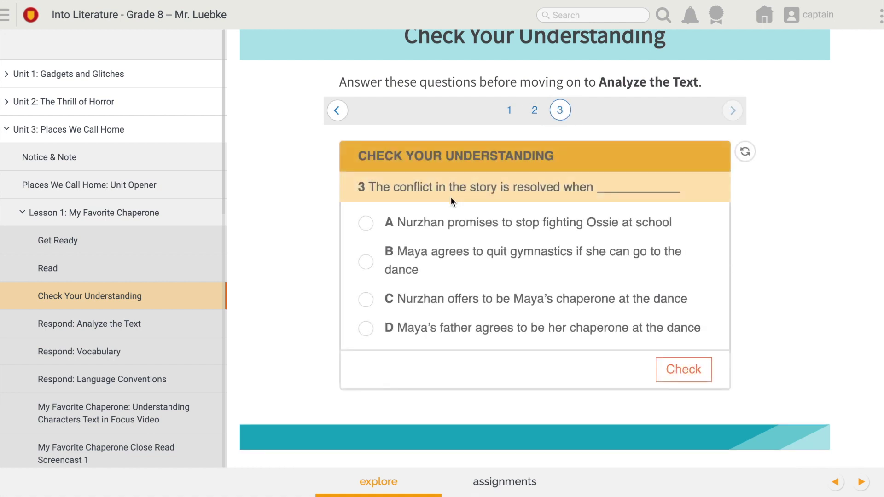
click(366, 262)
click(690, 373)
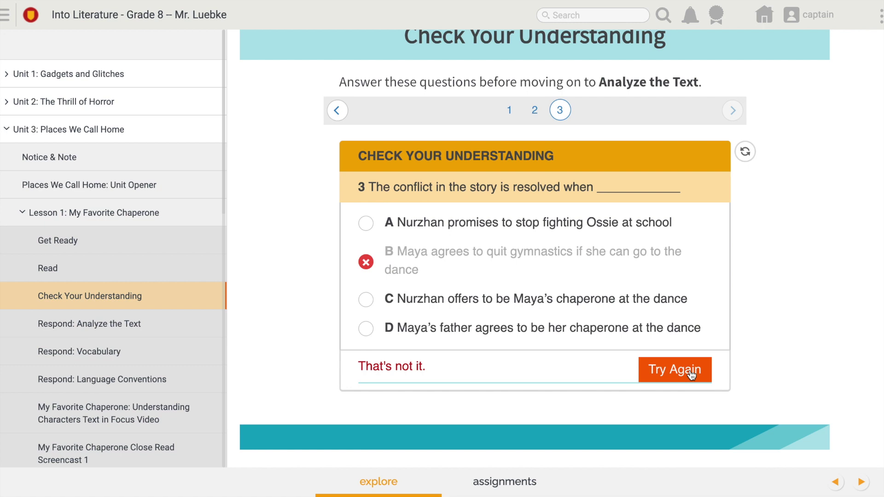
click(643, 369)
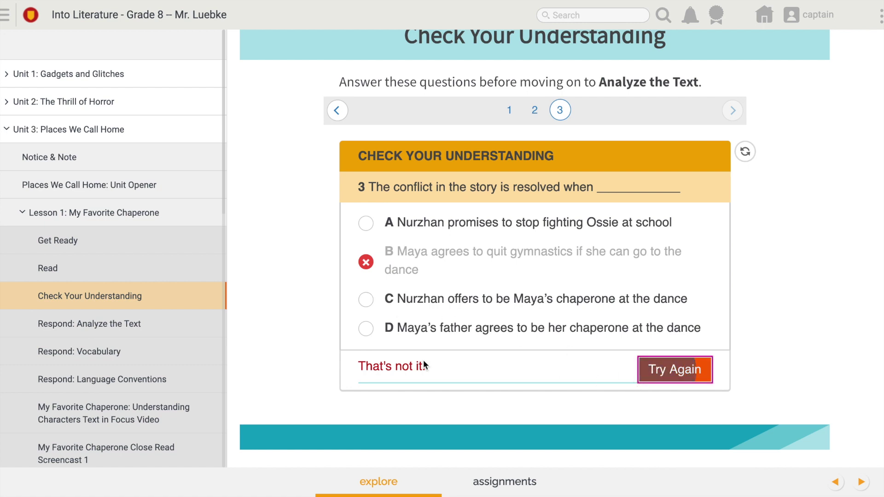
click(366, 300)
click(686, 368)
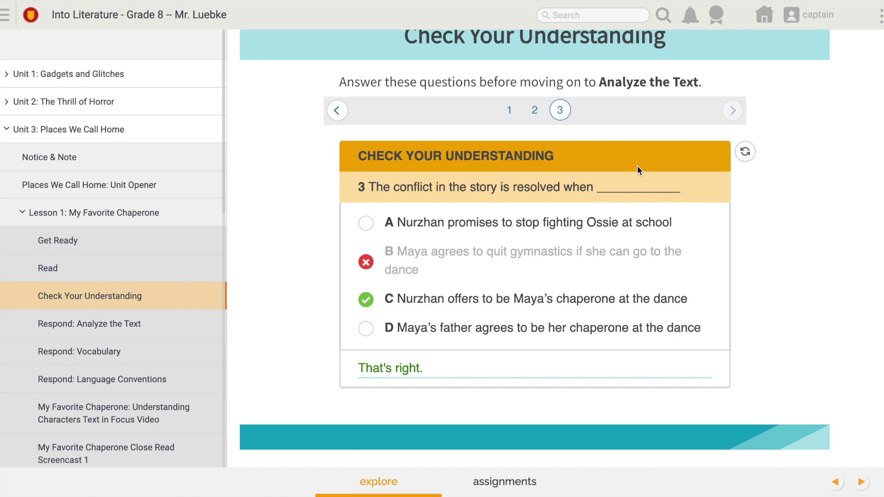
scroll(637, 166, up, 3)
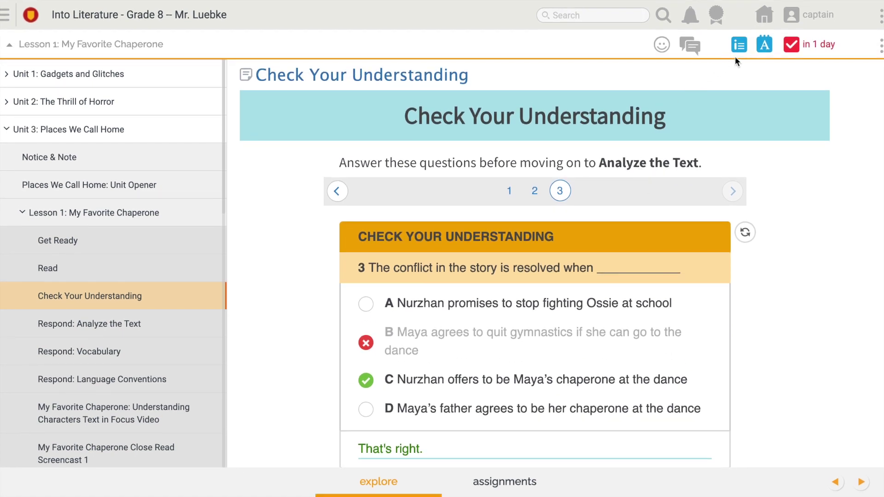
Mark Check Your Understanding as complete and add a raised-eyebrow emoji reaction
click(796, 54)
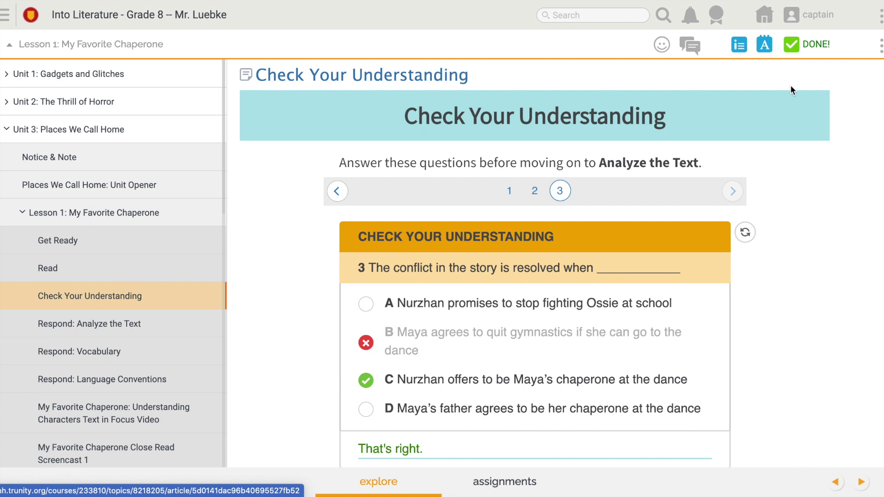
click(661, 46)
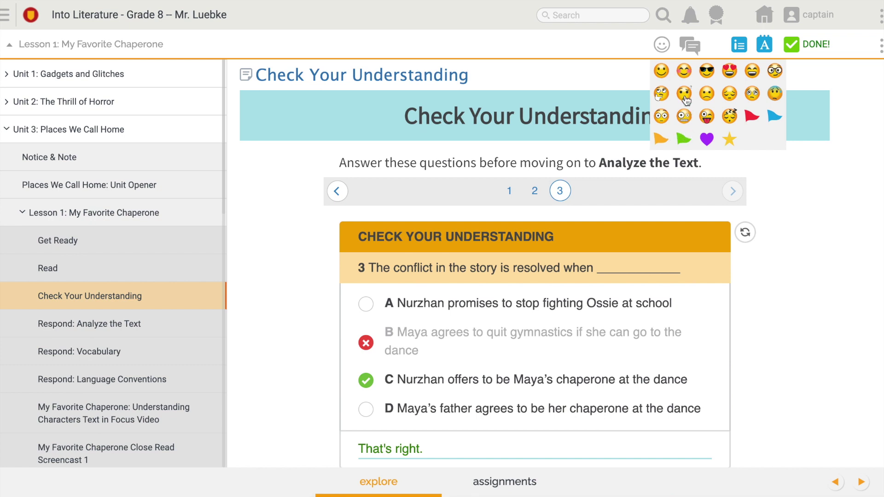
click(685, 94)
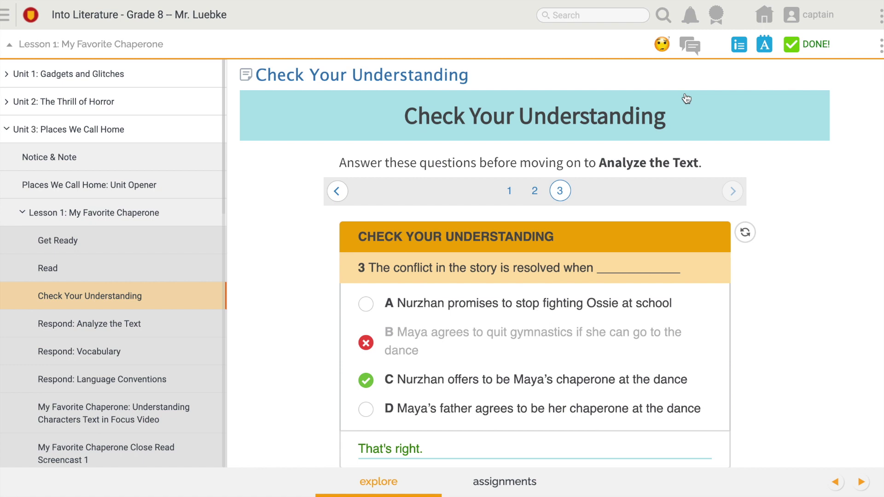